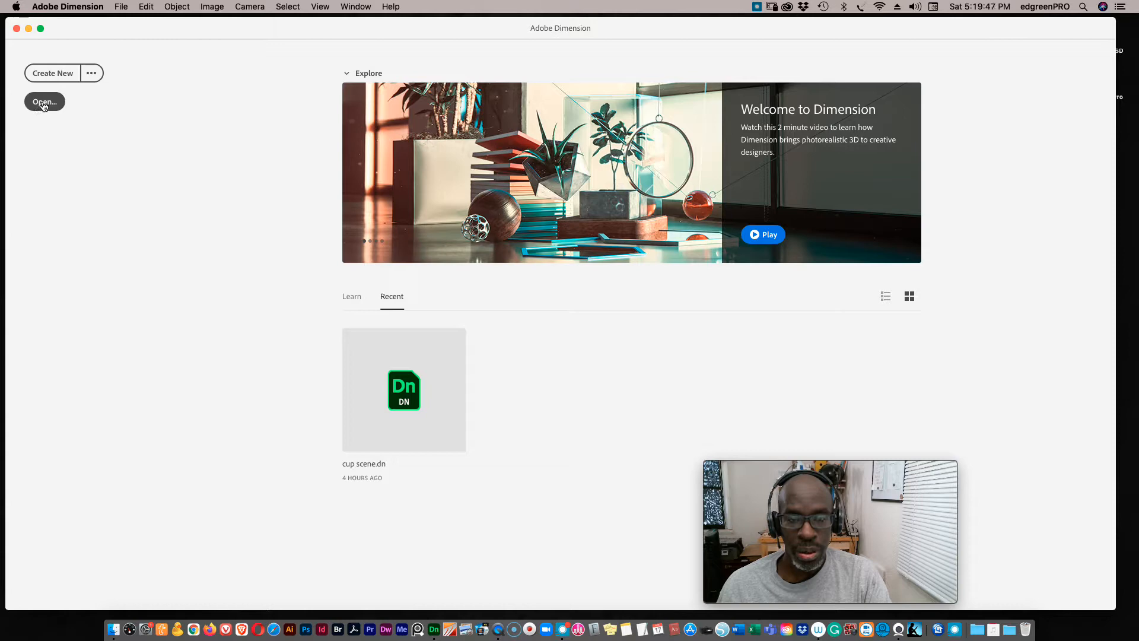
Create a new document and filter the starter assets by models, materials, lights and images, returning to models
click(52, 73)
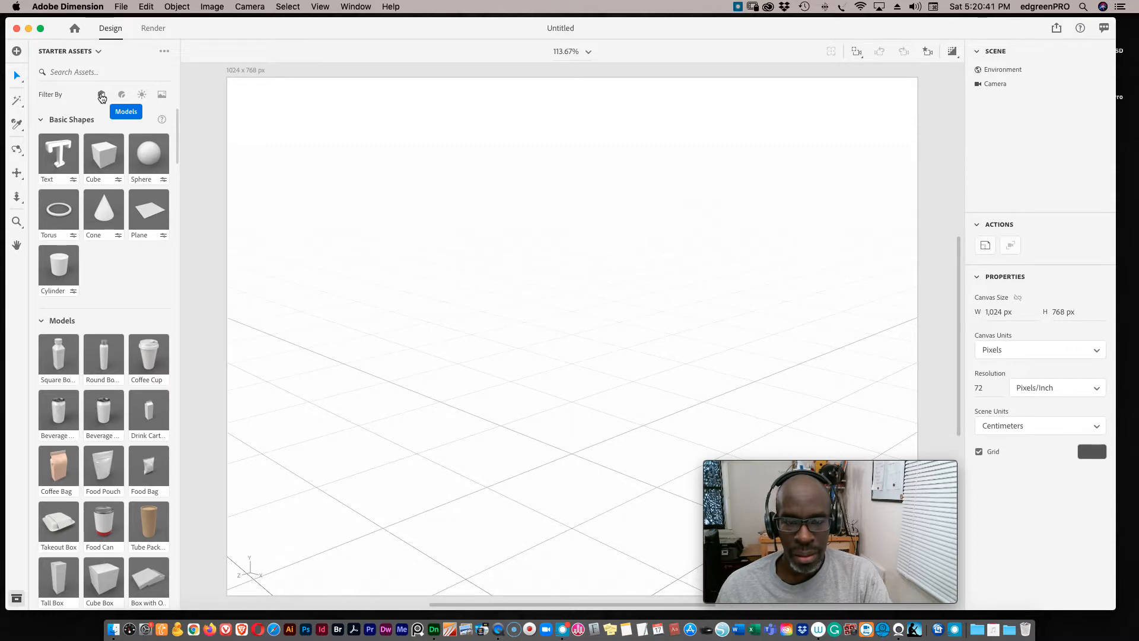
click(101, 94)
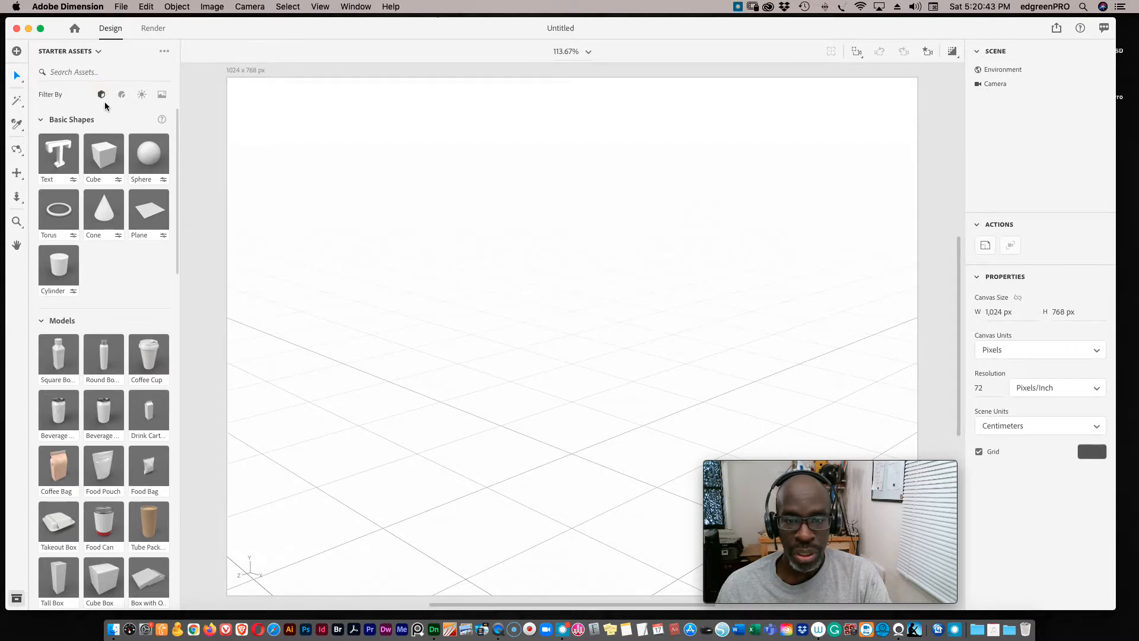
click(121, 95)
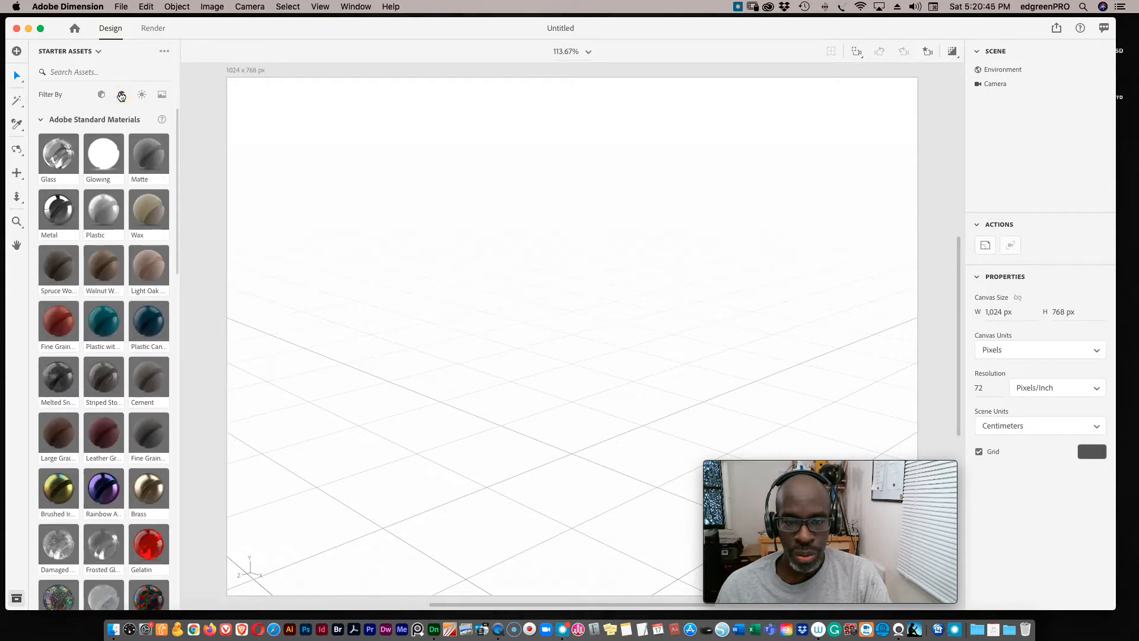
click(142, 95)
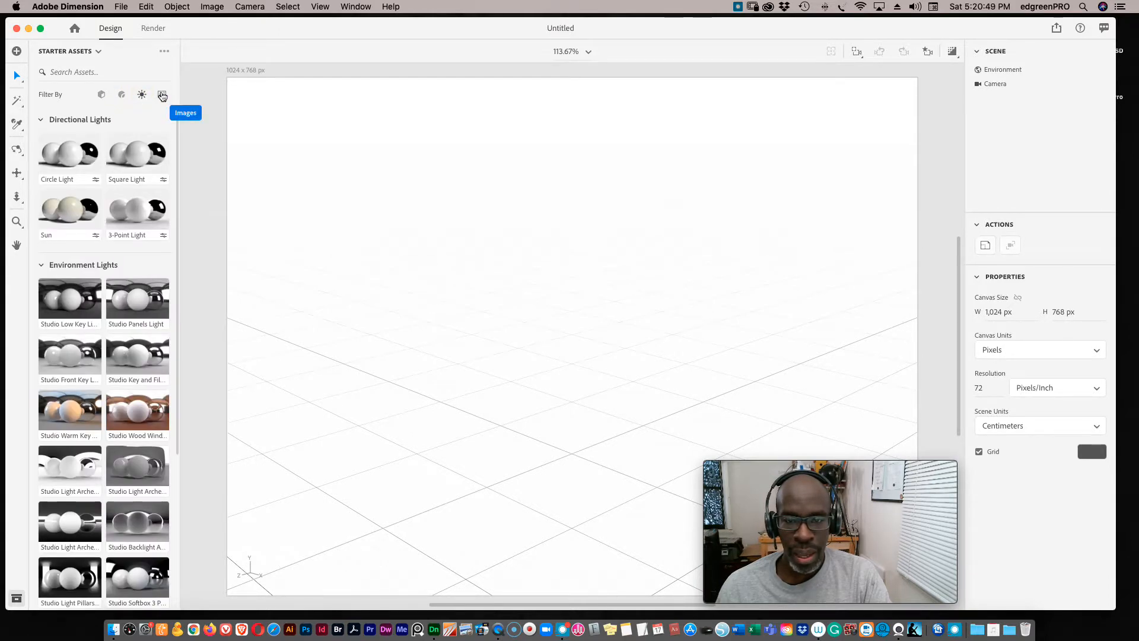
click(162, 95)
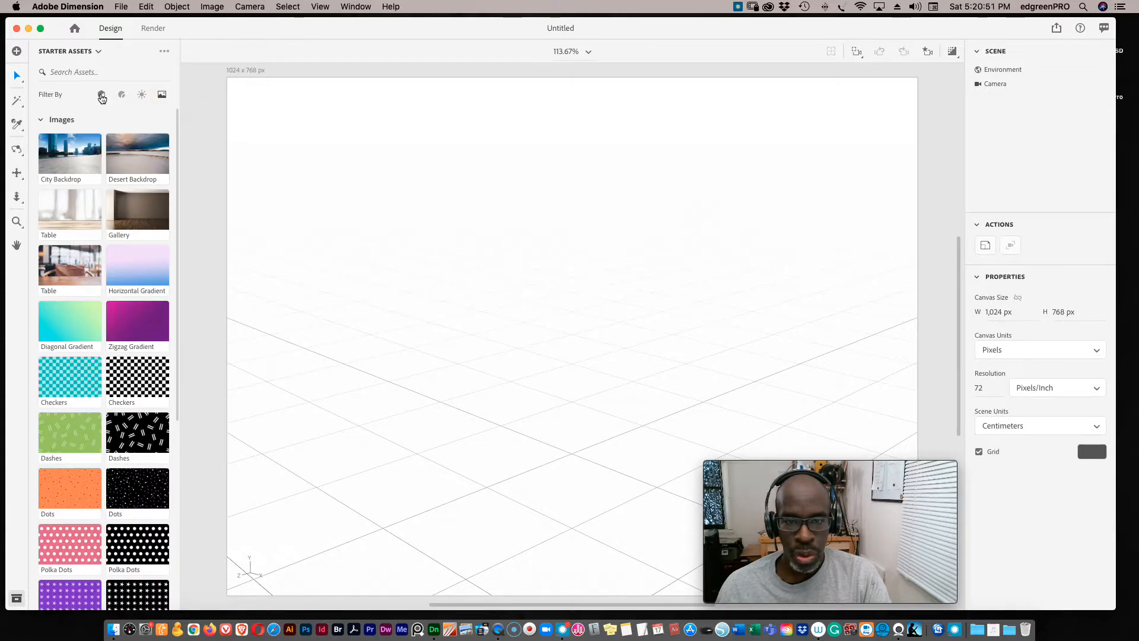
click(102, 95)
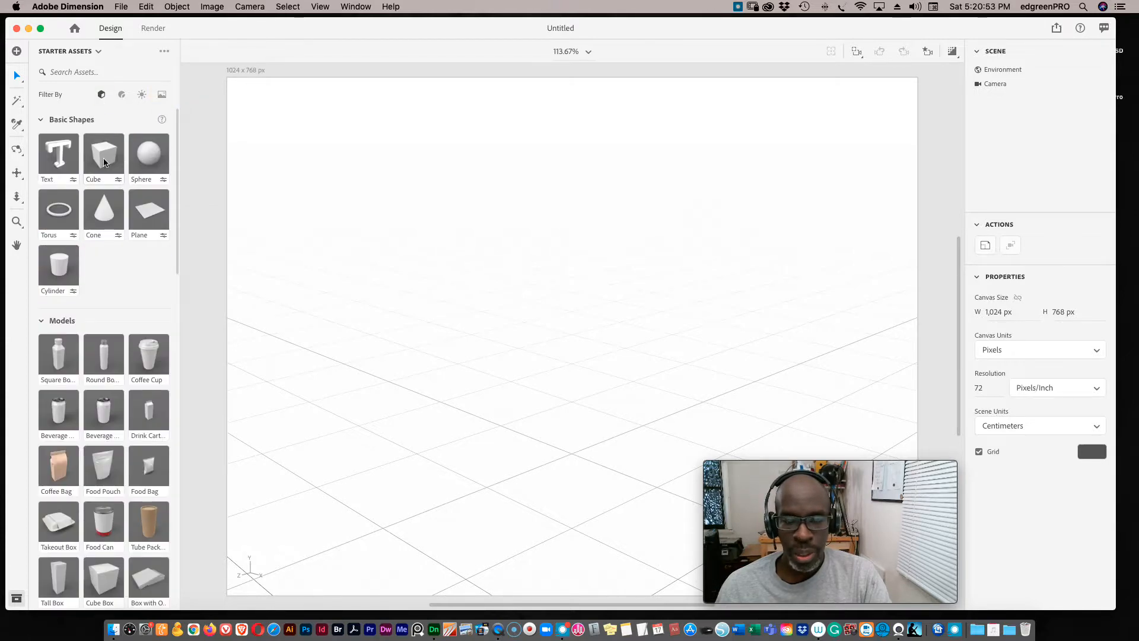
Place a trial cube on the canvas, delete it, and add a fresh cube at the scene's origin
drag(96, 153, 573, 440)
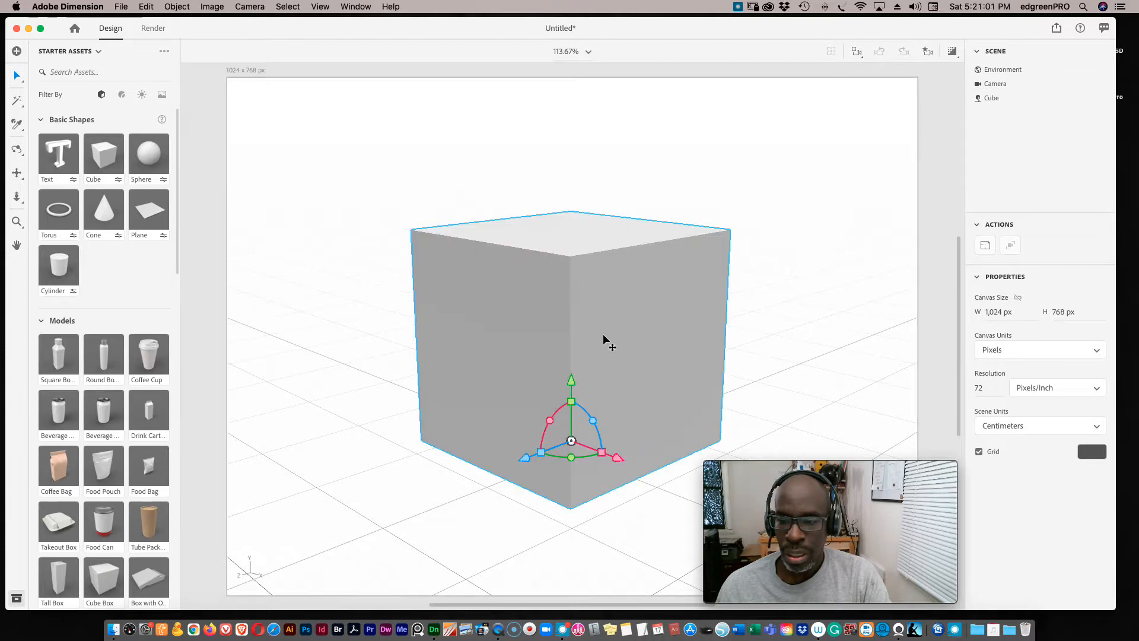
key(Delete)
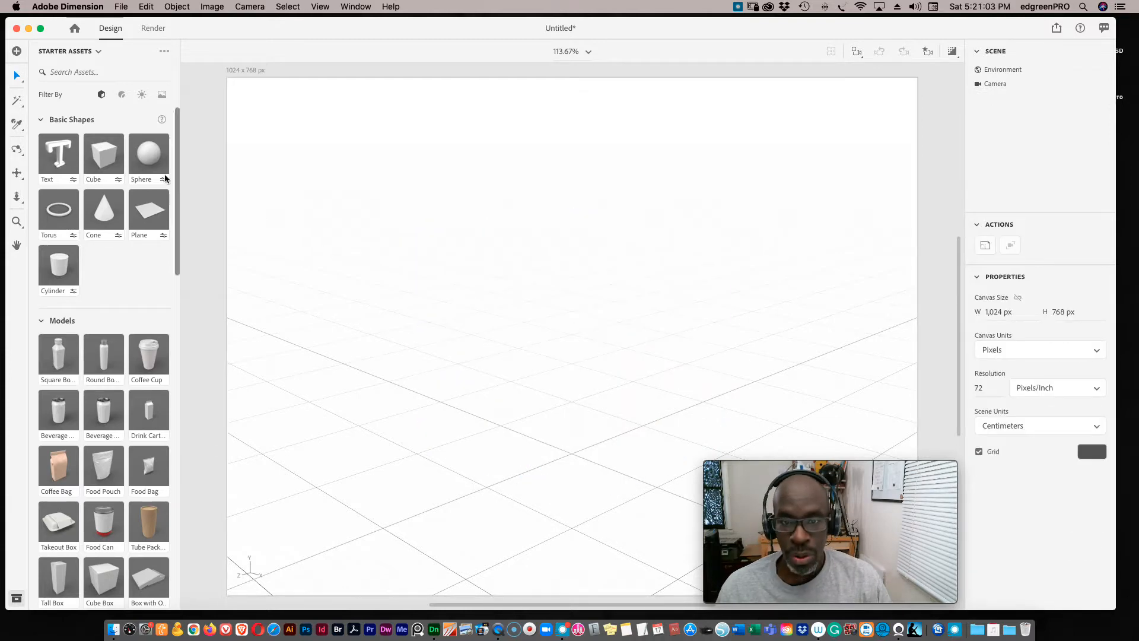
click(100, 156)
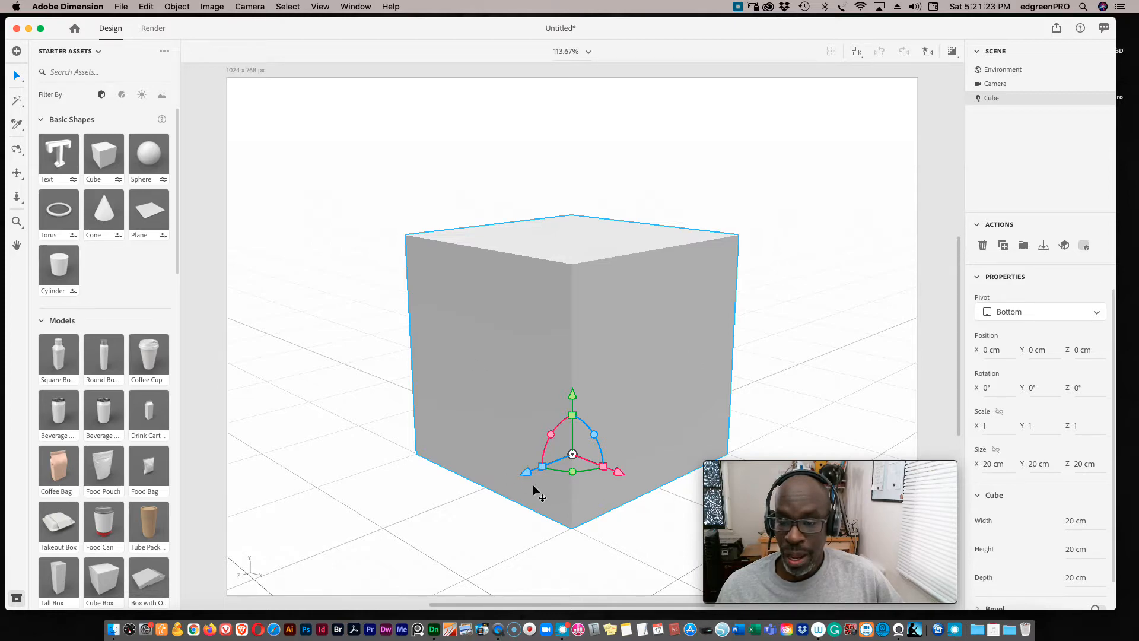
Move the cube off the origin to about X 4 cm, Y 7 cm, Z 5.3 cm so it floats above the ground
drag(527, 474, 483, 488)
drag(588, 490, 579, 470)
drag(537, 415, 530, 327)
drag(579, 409, 621, 431)
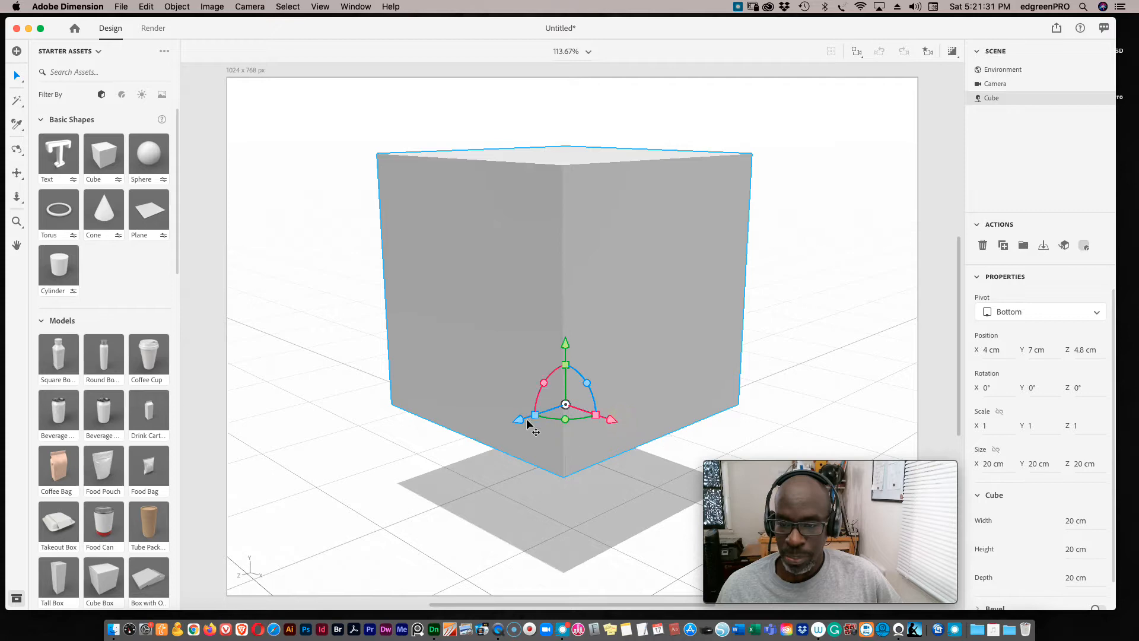
drag(518, 418, 540, 385)
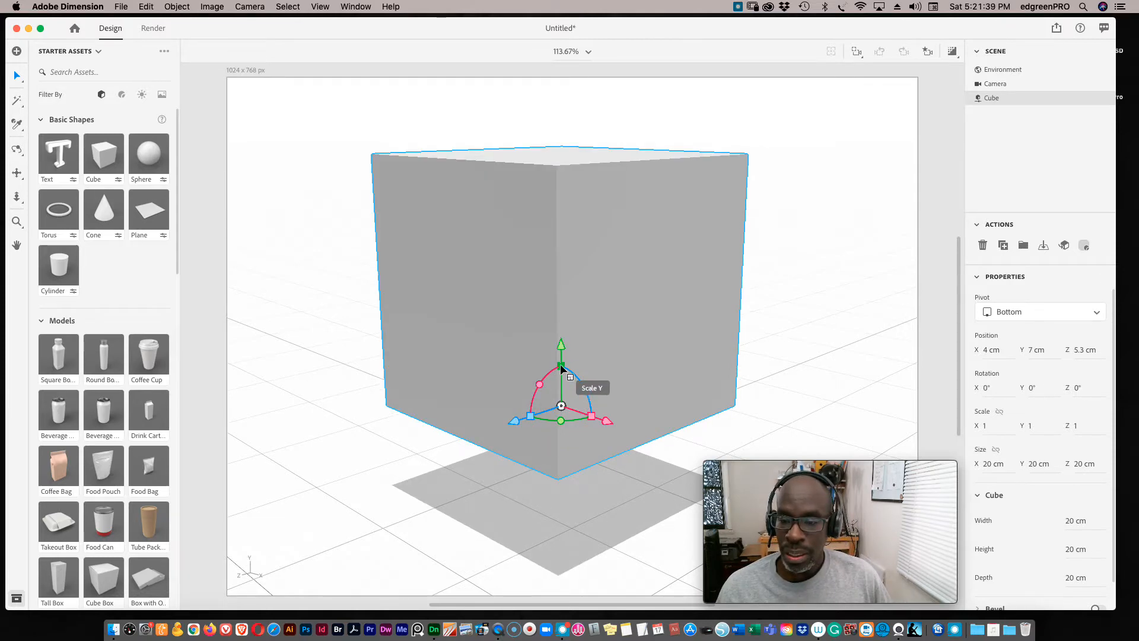
Try scaling the cube along Y, undo it, scale the cube uniformly to about 0.9, and deselect it
mouse_move(561, 367)
mouse_down()
mouse_move(580, 339)
mouse_move(562, 404)
mouse_move(564, 369)
mouse_up()
key(super+z)
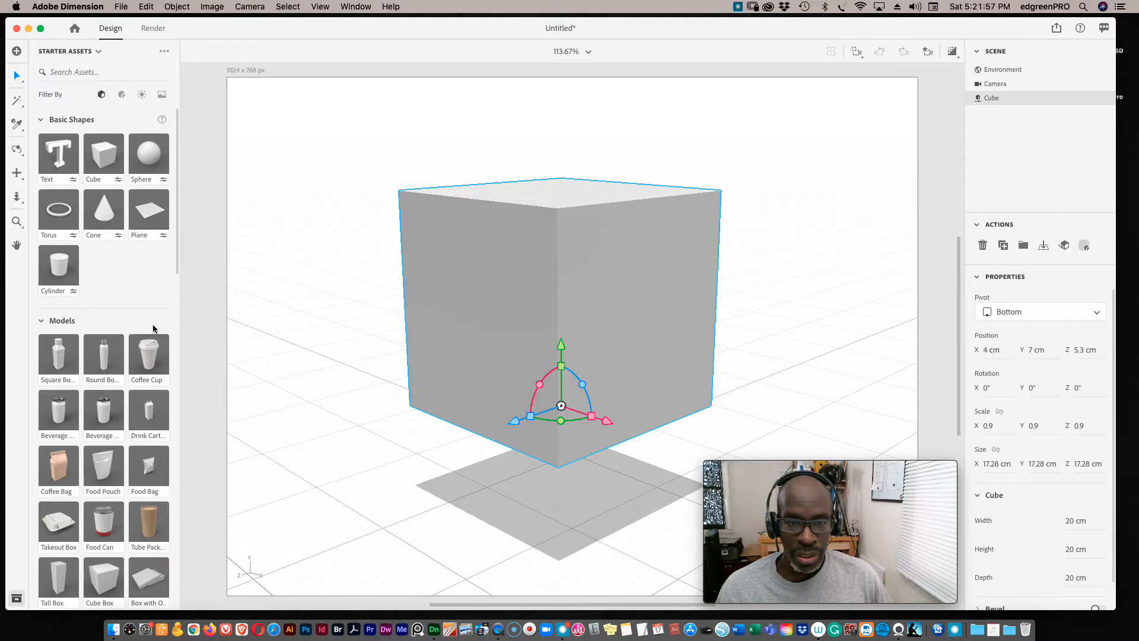
click(340, 153)
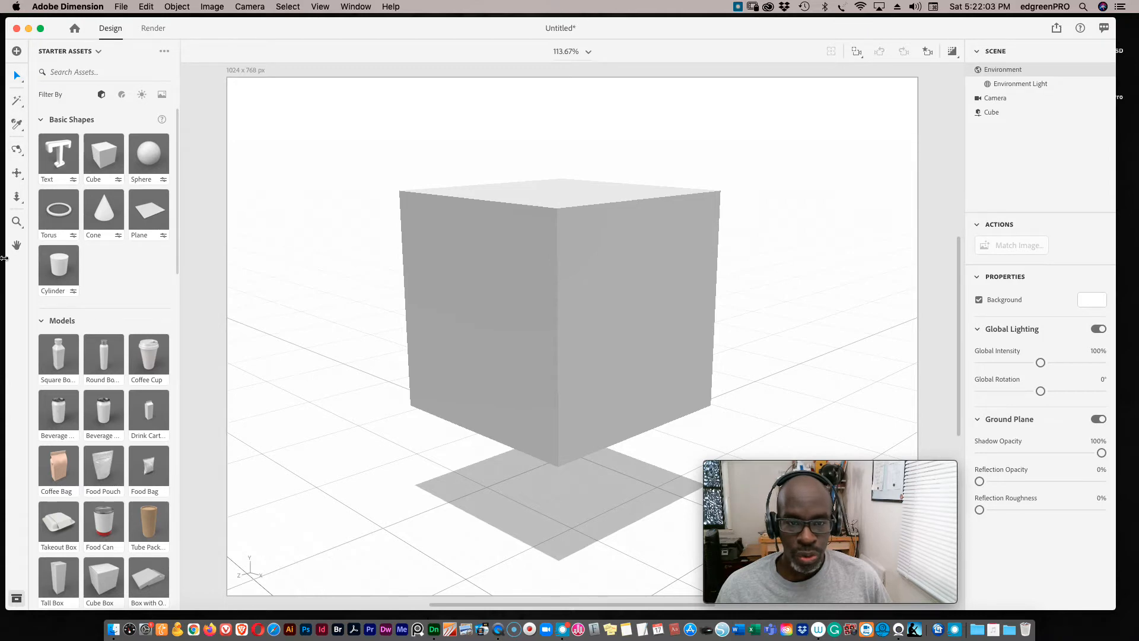
Reframe the camera with Orbit, Pan and Dolly to show the cube at an angle from above
click(16, 152)
drag(691, 154, 615, 227)
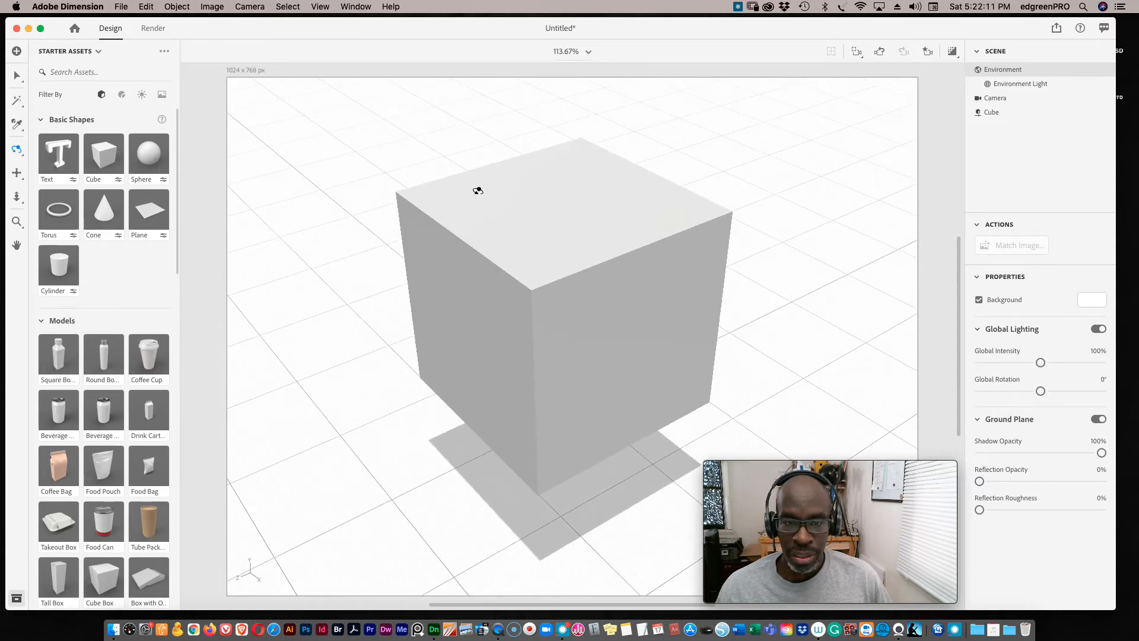
click(17, 174)
mouse_move(466, 237)
mouse_down()
mouse_move(524, 249)
mouse_move(499, 258)
mouse_move(577, 239)
mouse_move(419, 247)
mouse_move(513, 241)
mouse_move(506, 197)
mouse_move(511, 247)
mouse_move(534, 229)
mouse_move(459, 229)
mouse_up()
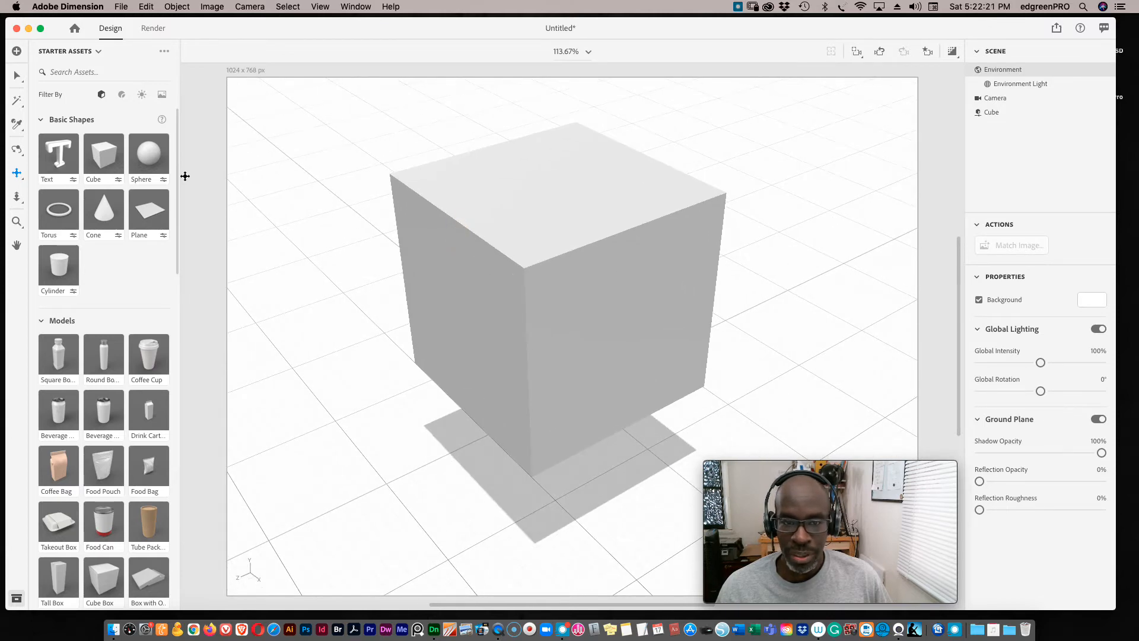
click(16, 198)
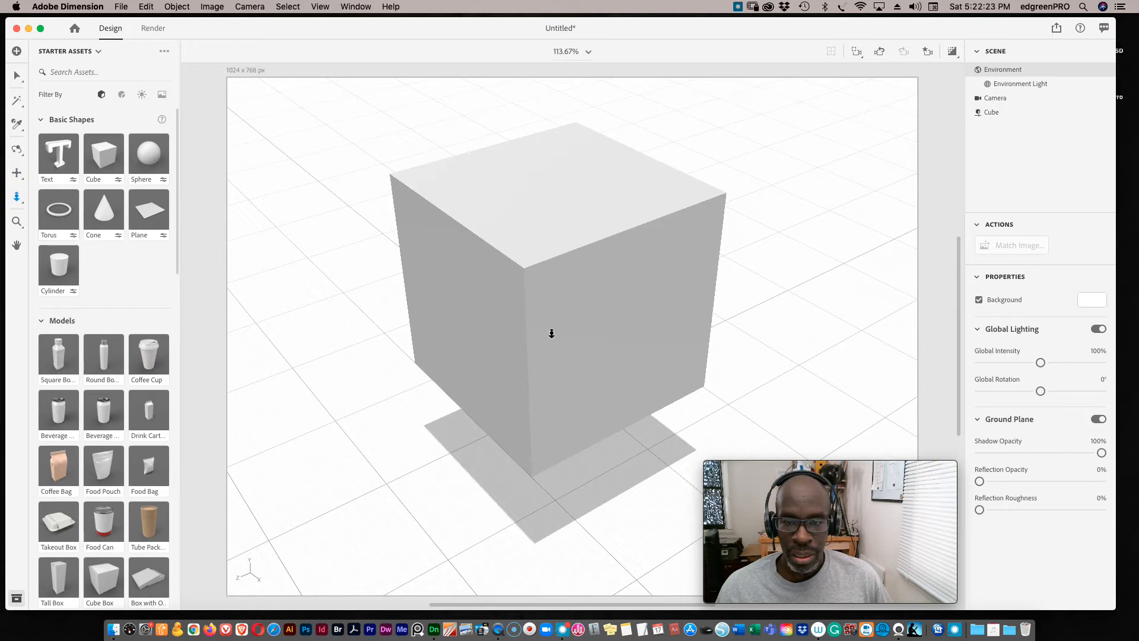
mouse_move(505, 348)
mouse_down()
mouse_move(540, 249)
mouse_move(493, 389)
mouse_move(506, 414)
mouse_move(522, 344)
mouse_move(506, 424)
mouse_move(521, 353)
mouse_up()
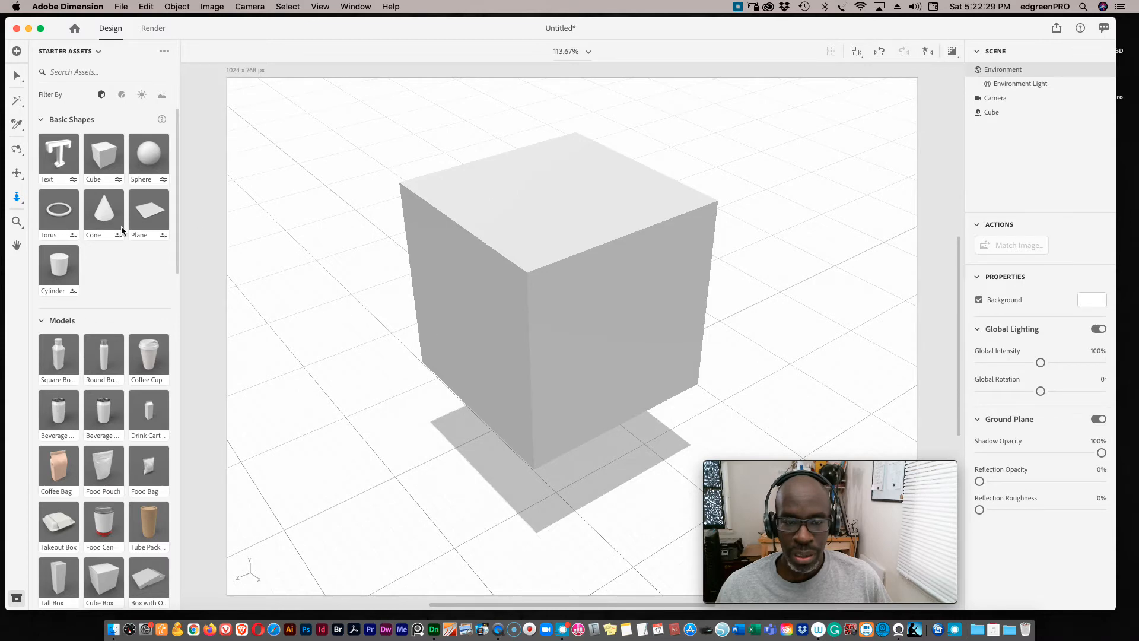
Use the Zoom tool to magnify the canvas to 150%, reduce it below 100%, and return to about 113.8%
click(16, 223)
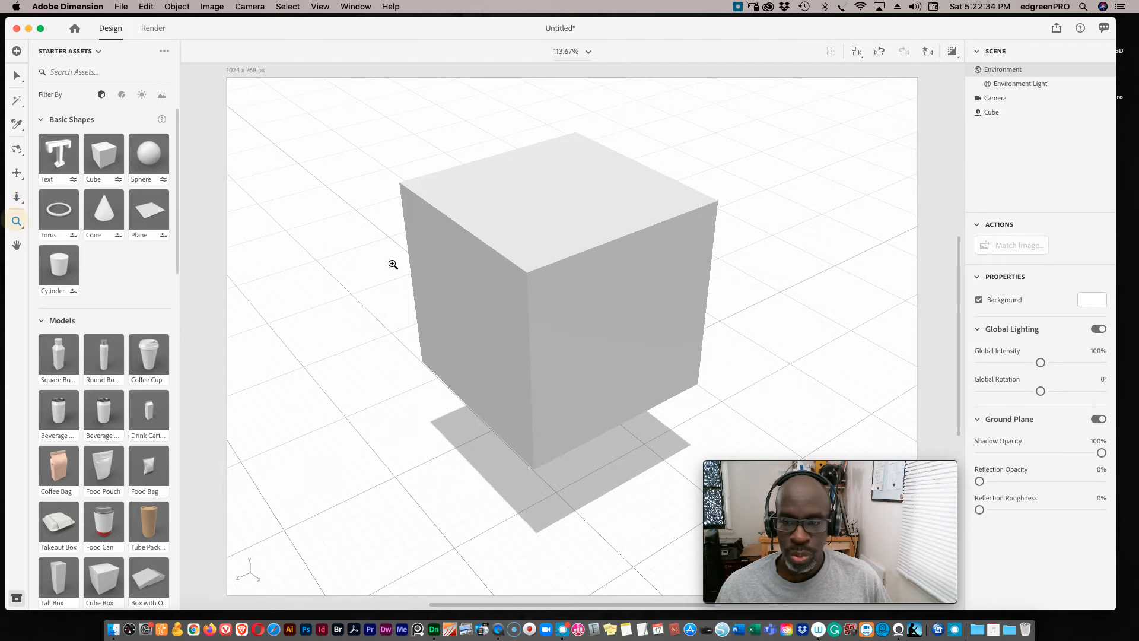
click(529, 310)
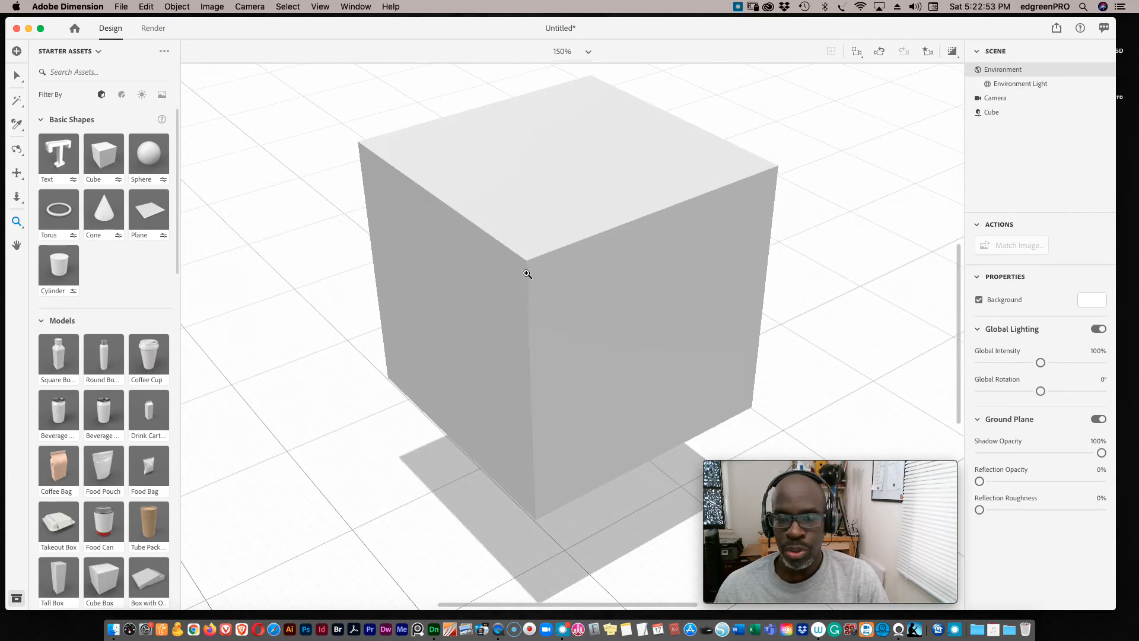
drag(586, 303, 392, 407)
click(548, 314)
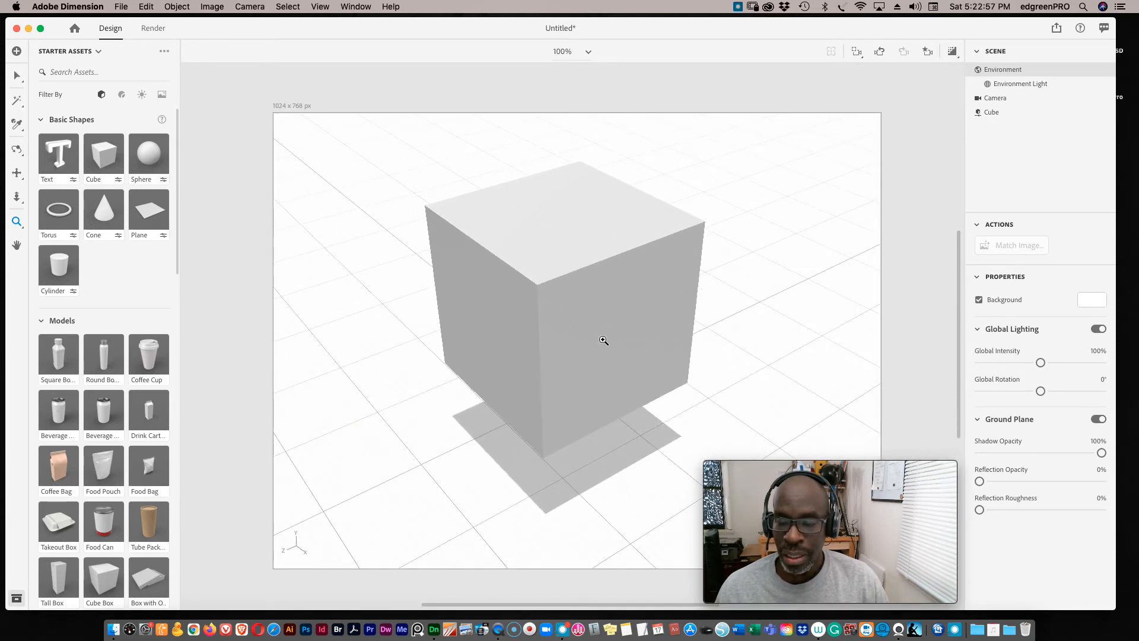
drag(498, 292, 557, 283)
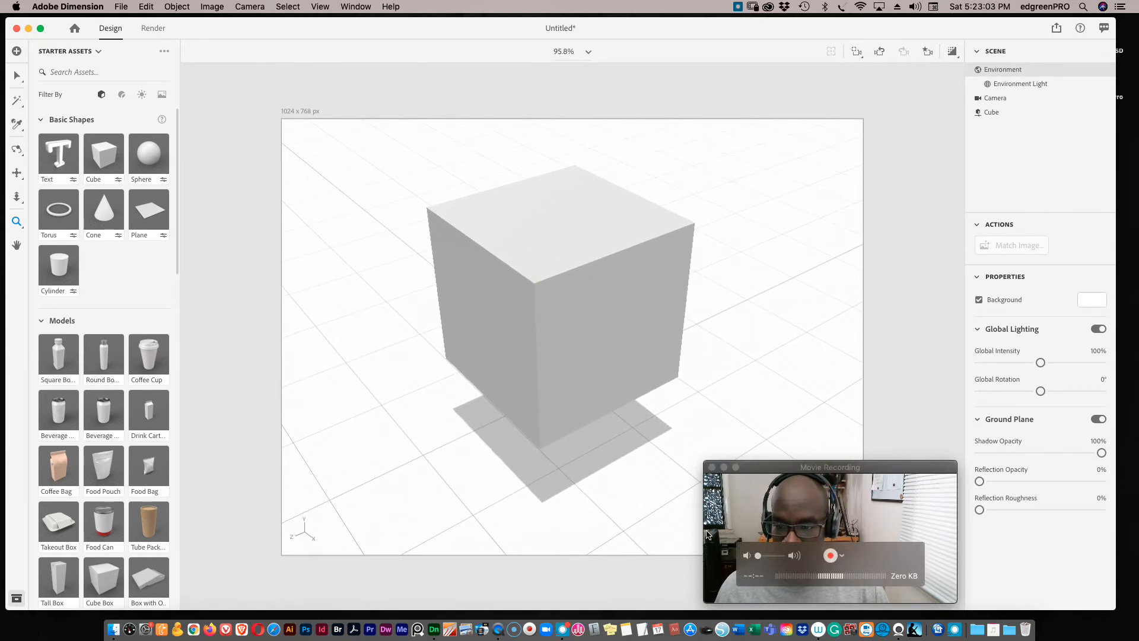
drag(614, 264, 667, 242)
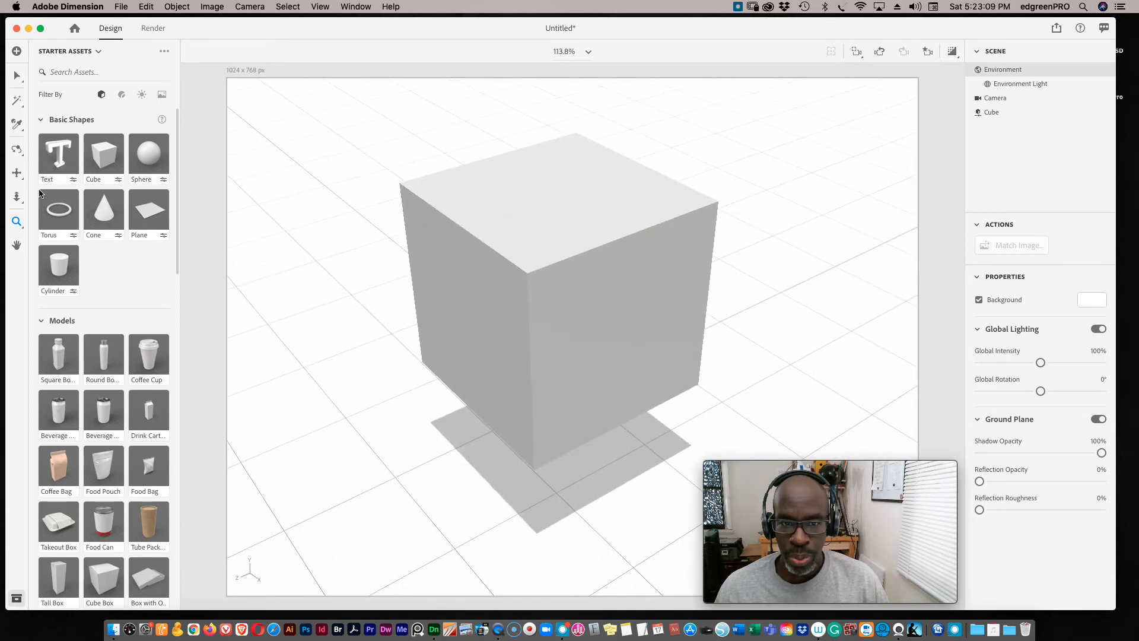
Dolly the camera well back from the cube and partway in again, leaving the canvas zoom alone
click(17, 197)
drag(506, 287, 498, 544)
drag(519, 456, 443, 318)
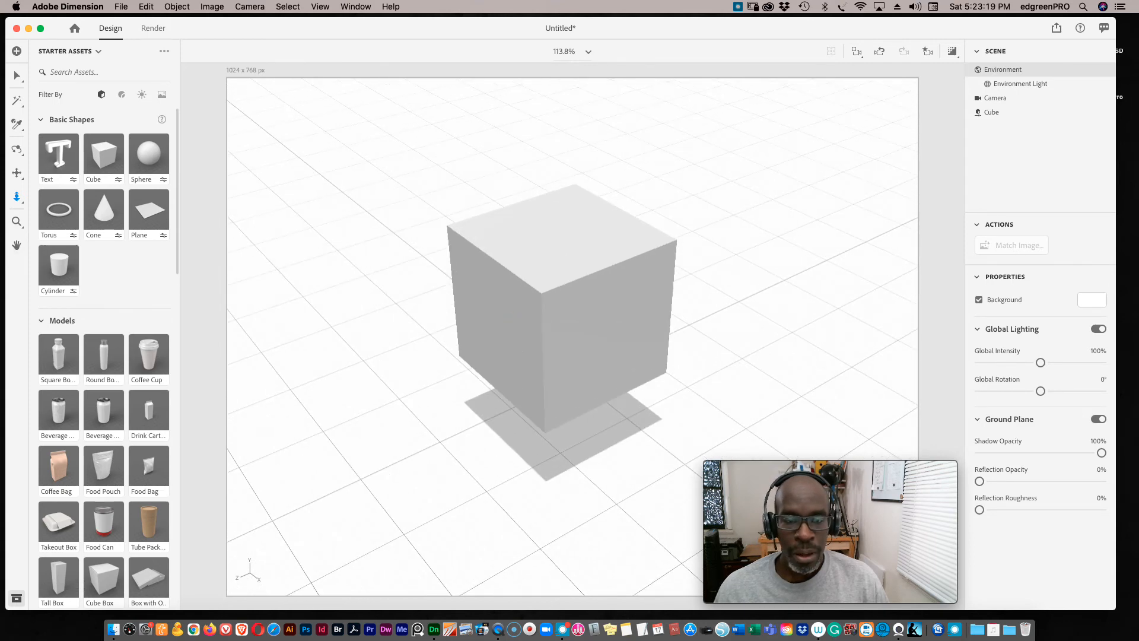
drag(453, 244, 470, 330)
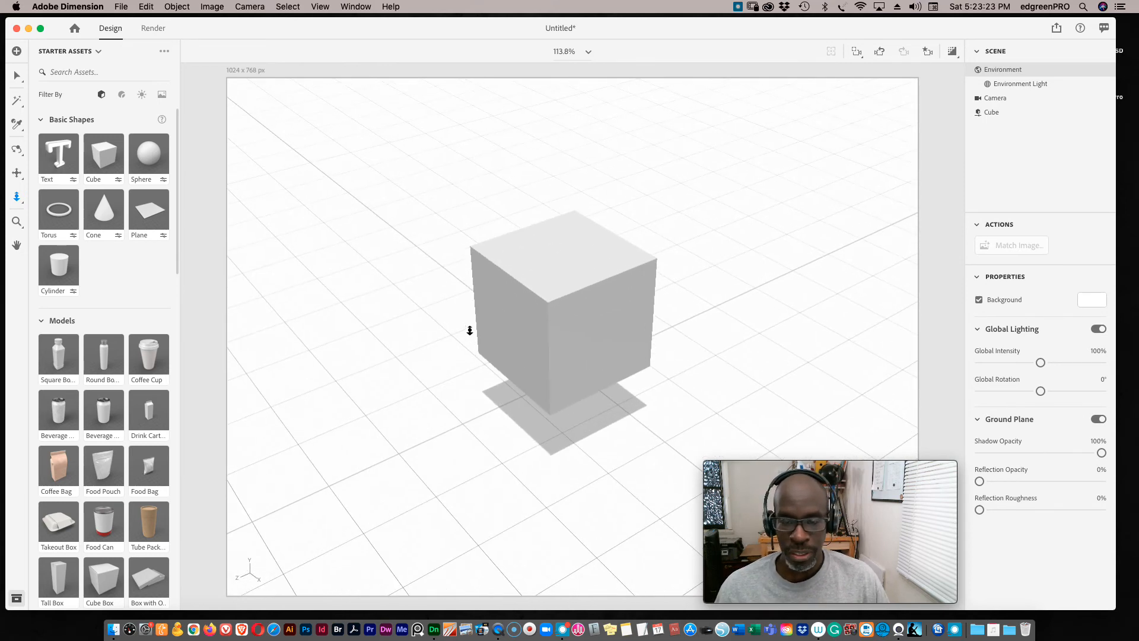
click(17, 246)
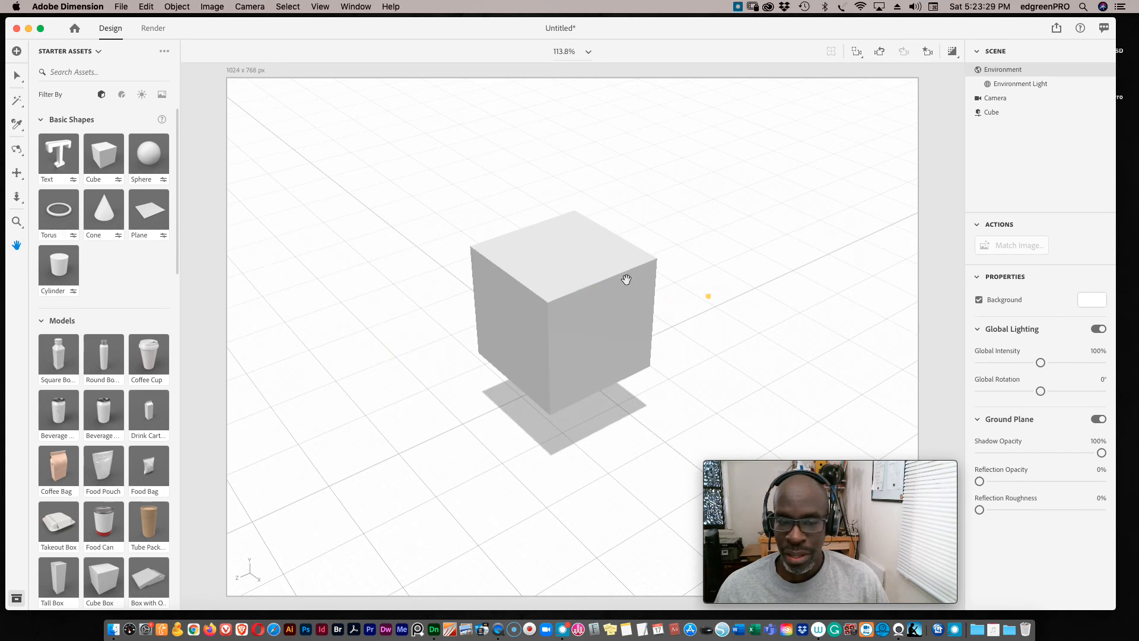
click(18, 196)
drag(562, 292, 284, 238)
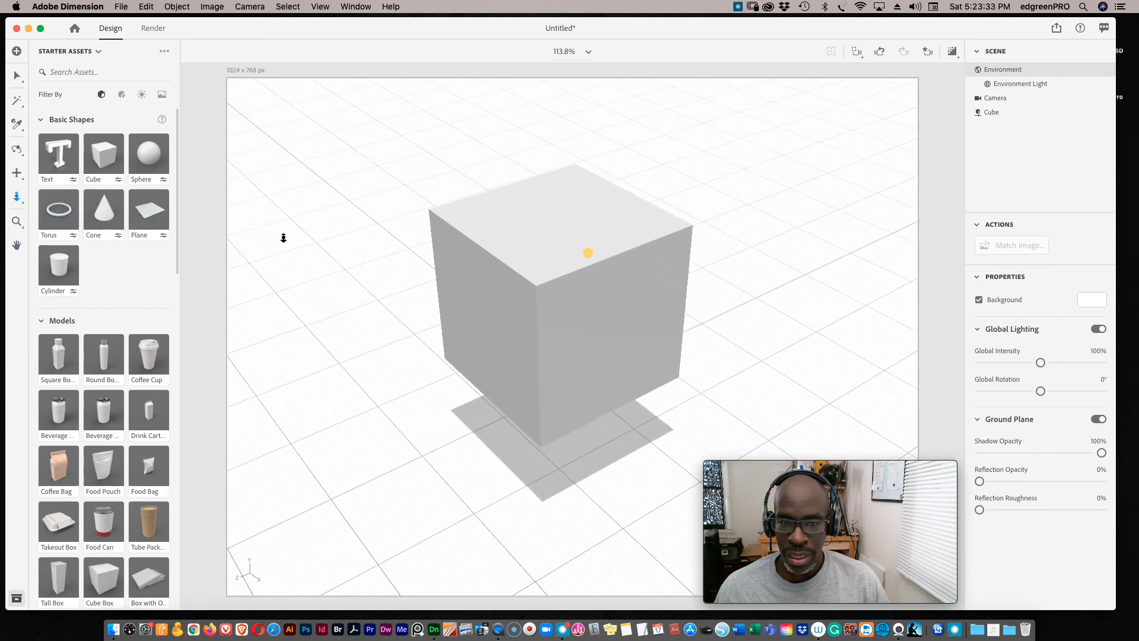
Zoom the canvas to 200% and pan across the enlarged artboard with the Hand tool to recentre the cube
click(570, 247)
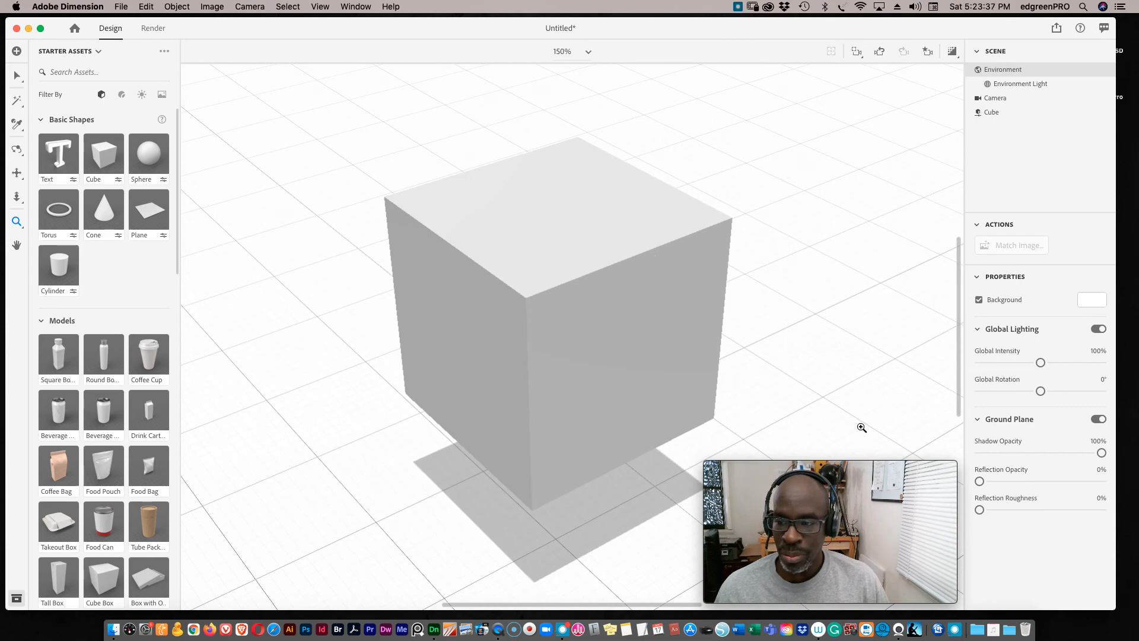
mouse_move(959, 404)
mouse_down()
mouse_move(952, 343)
mouse_move(943, 410)
mouse_up()
drag(665, 607, 605, 601)
click(605, 600)
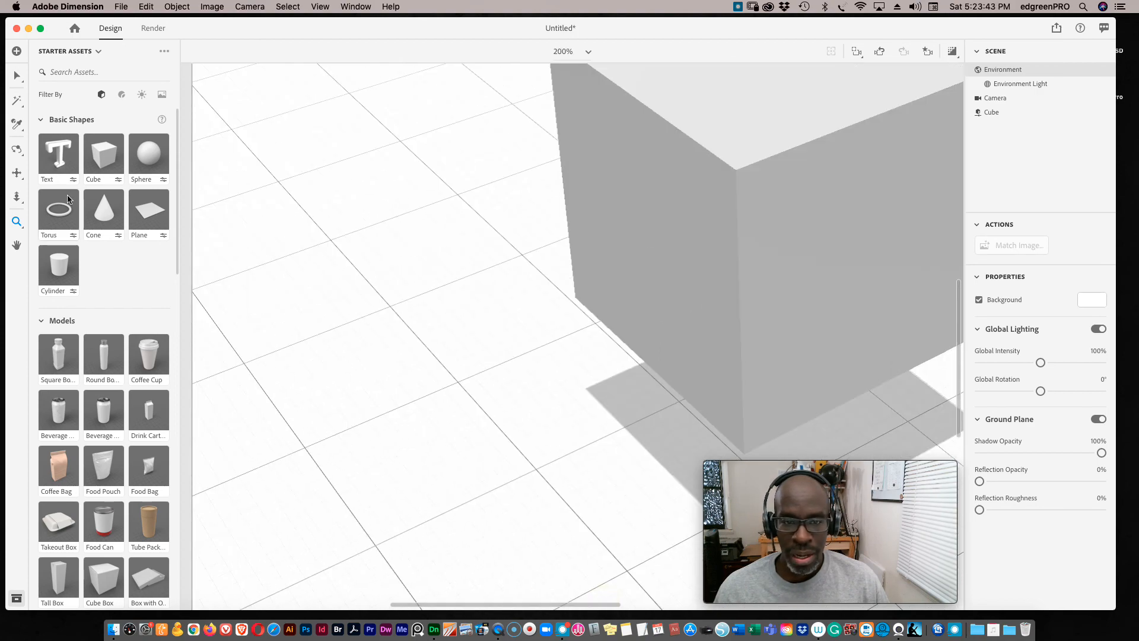
drag(748, 251, 624, 338)
drag(672, 306, 600, 344)
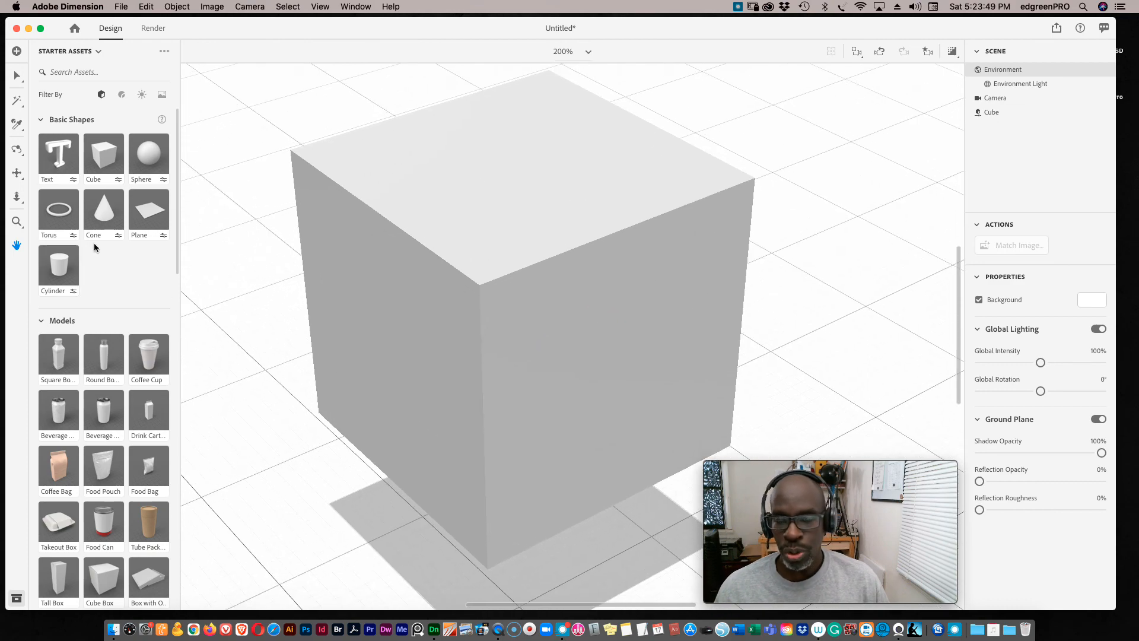